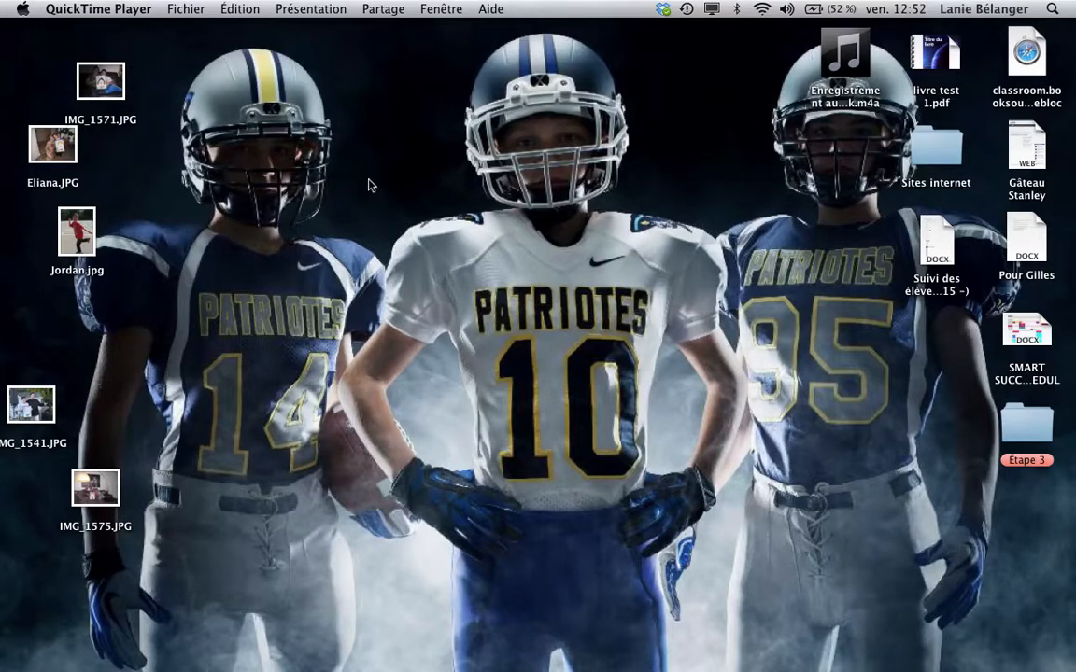
Step: Launch Google Chrome and run a Google search for 'challenge U'
{"action": "mouse_move", "coordinate": [253, 645]}
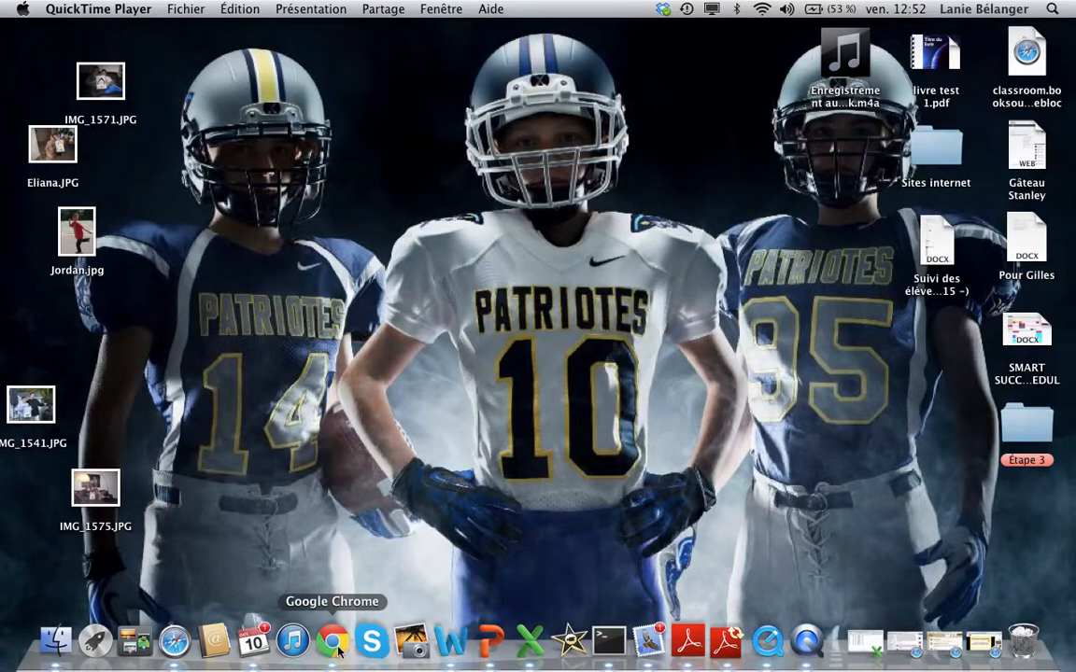
{"action": "left_click", "coordinate": [335, 644]}
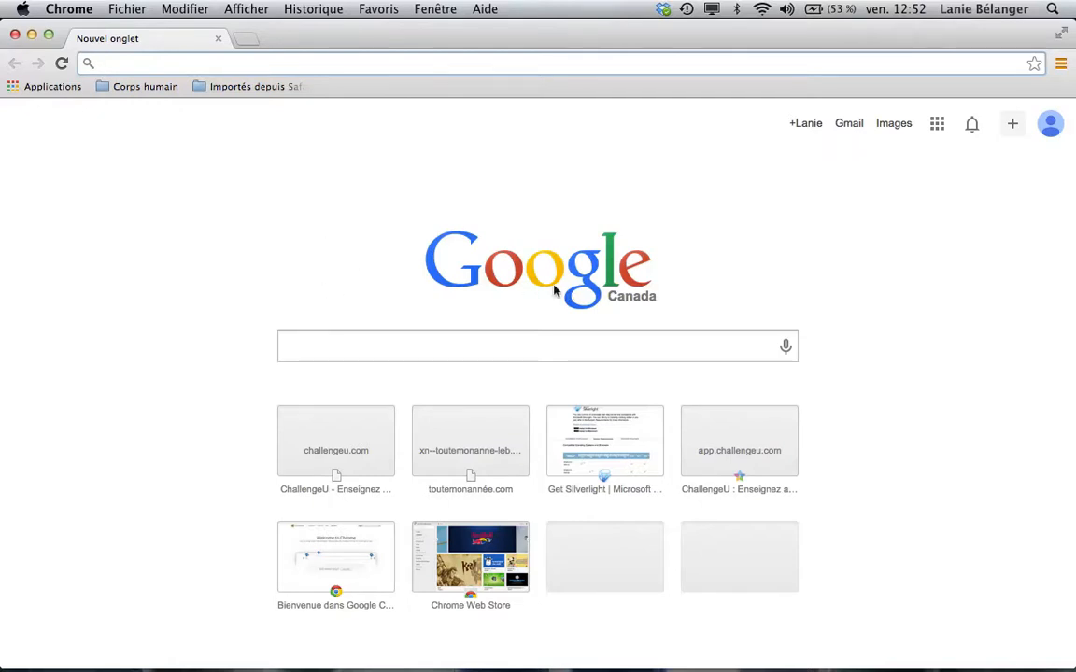
{"action": "left_click", "coordinate": [364, 349]}
{"action": "type", "text": "c"}
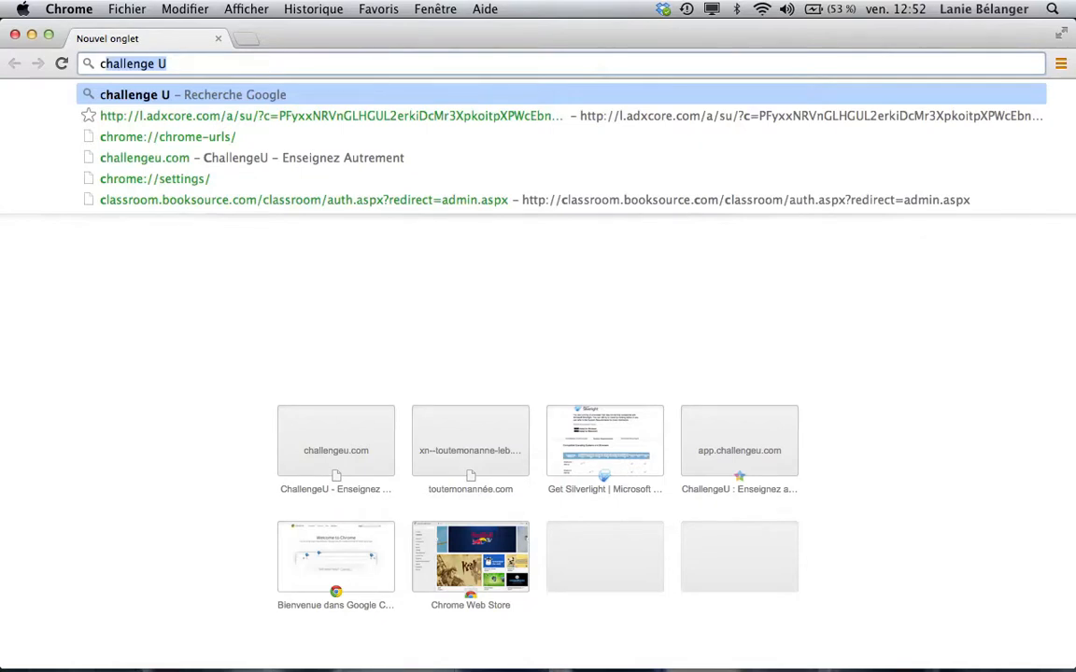
{"action": "type", "text": "h"}
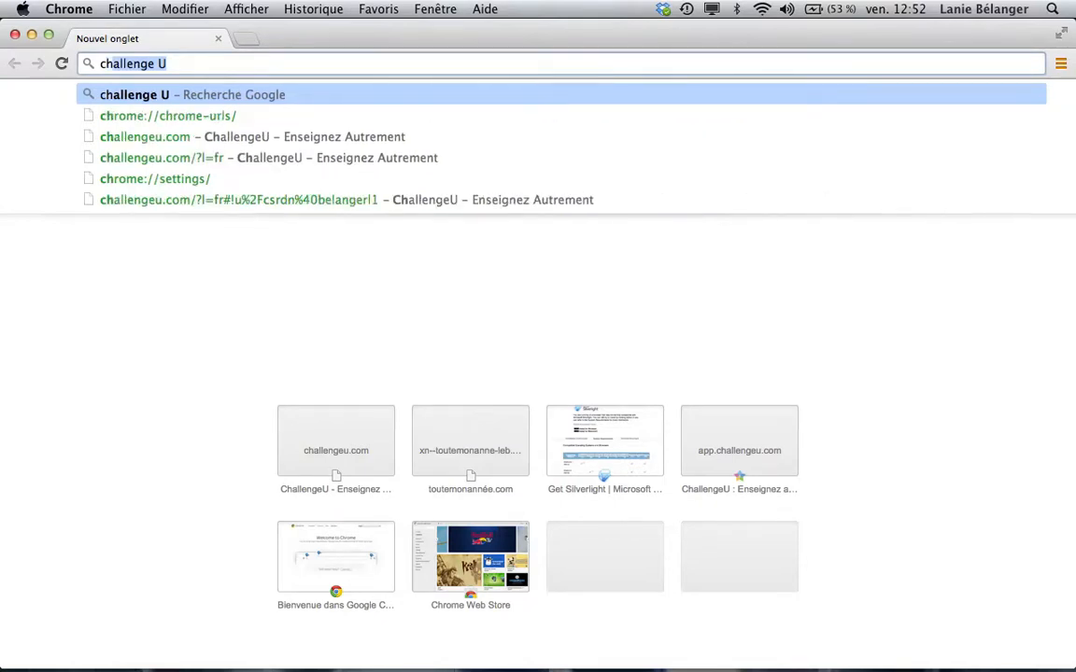
{"action": "type", "text": "allenge "}
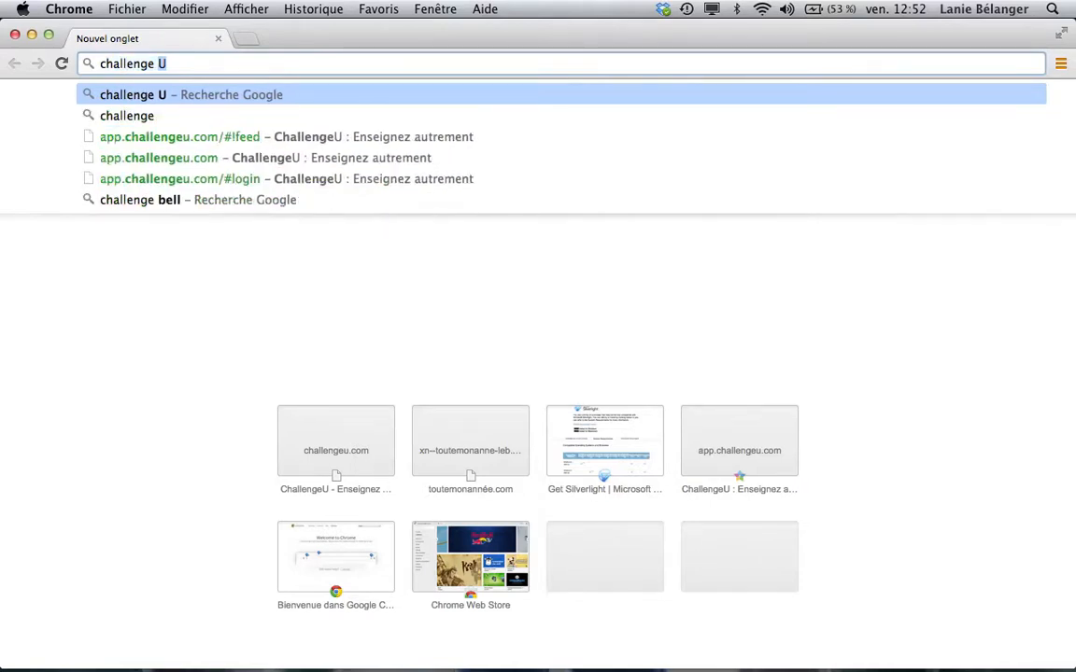
{"action": "type", "text": "U"}
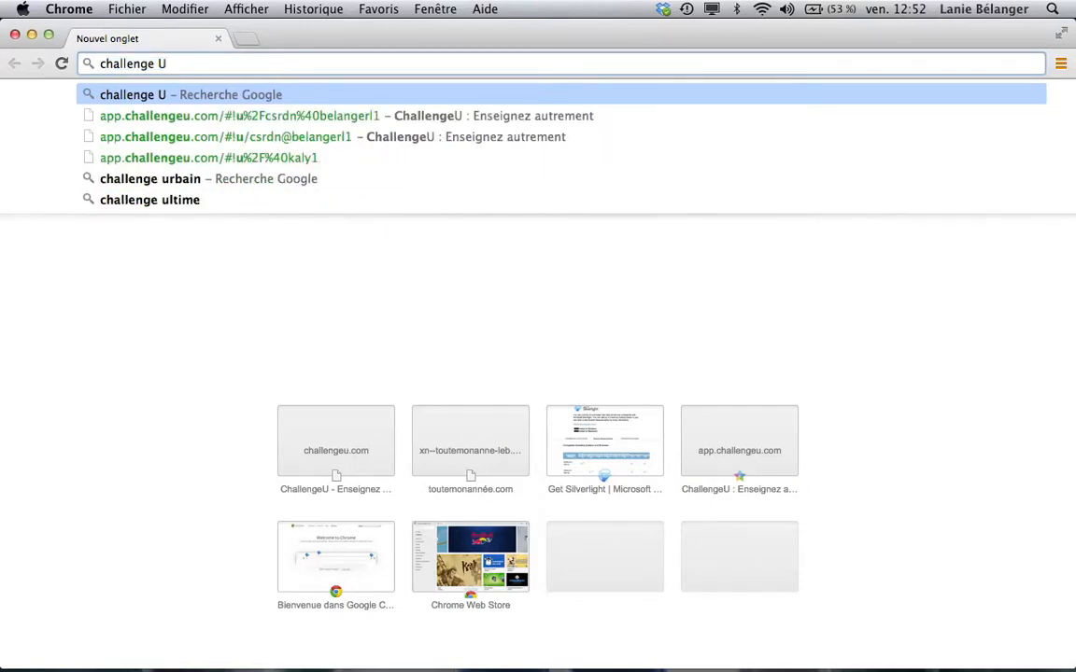
{"action": "key", "text": "Return"}
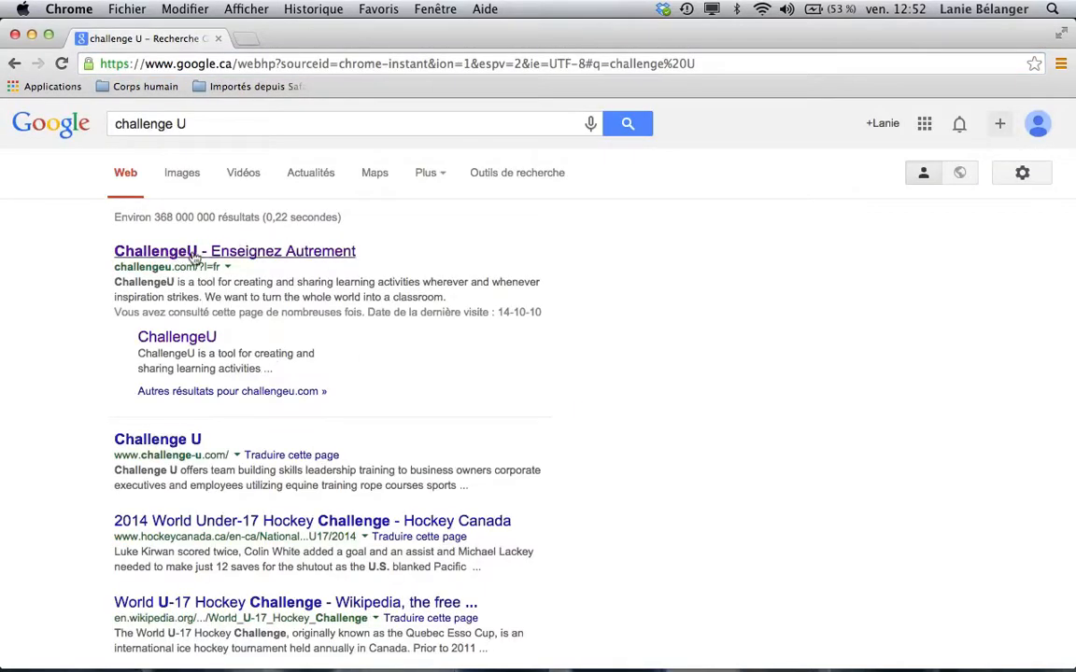
Step: Open the 'ChallengeU - Enseignez Autrement' result and go to its CONNEXION login page
{"action": "left_click", "coordinate": [197, 254]}
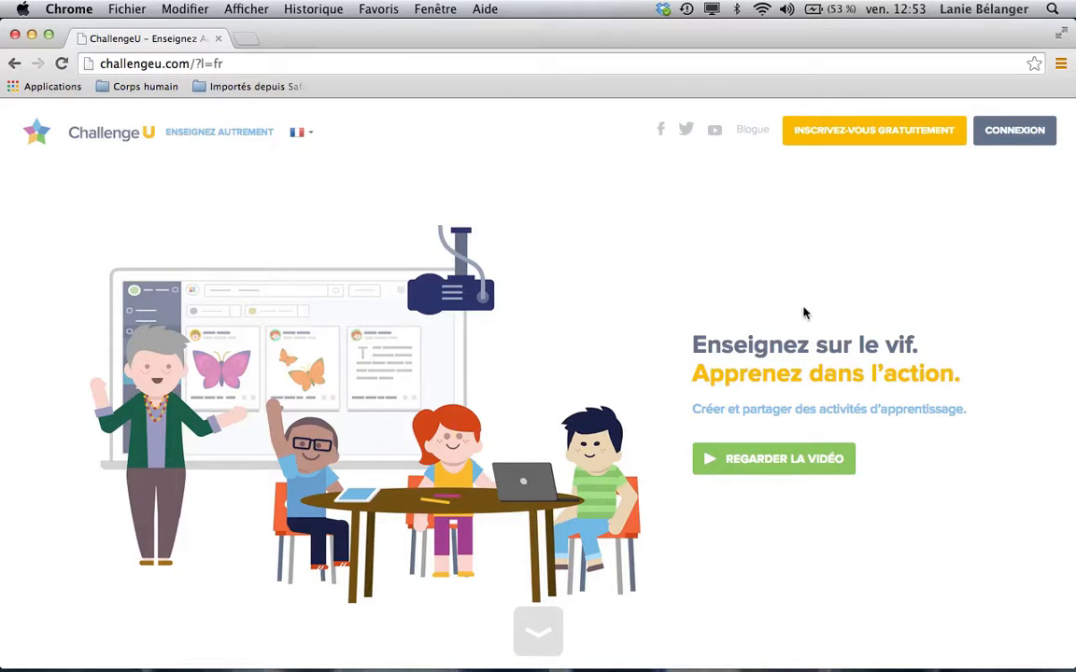
{"action": "left_click", "coordinate": [1020, 141]}
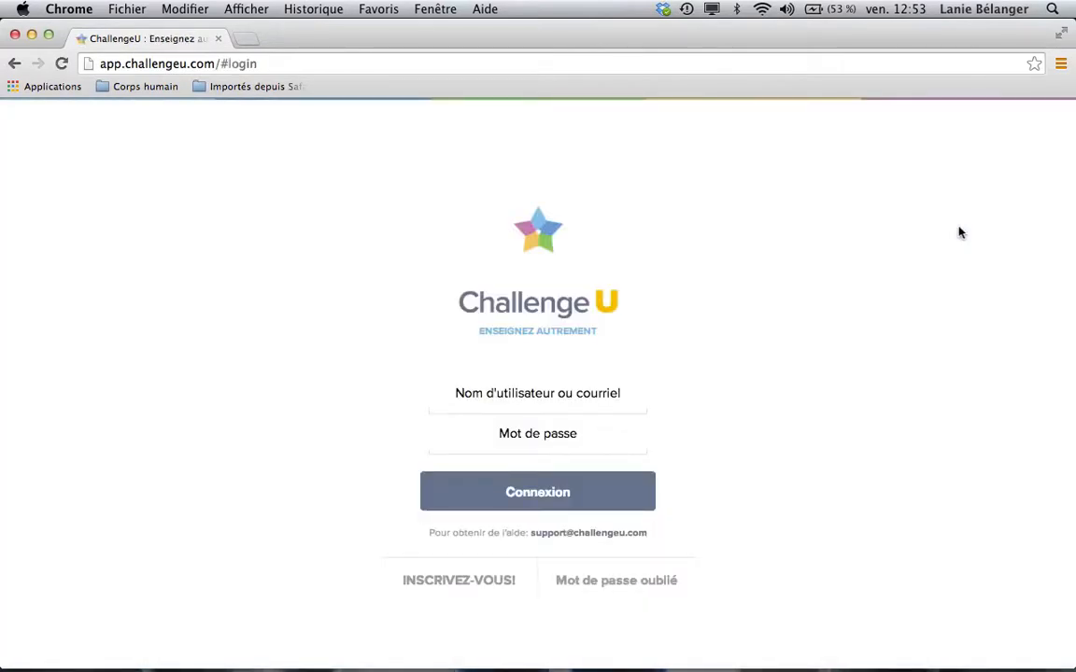
Step: Enter the student's school e-mail address in the 'Nom d'utilisateur ou courriel' field
{"action": "left_click", "coordinate": [601, 391]}
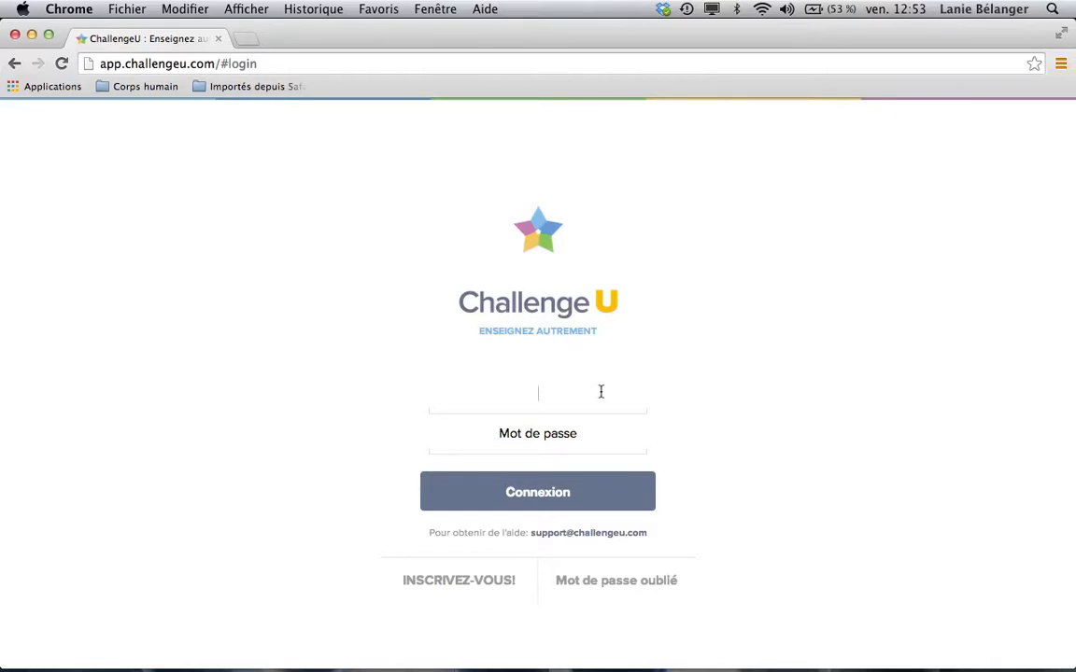
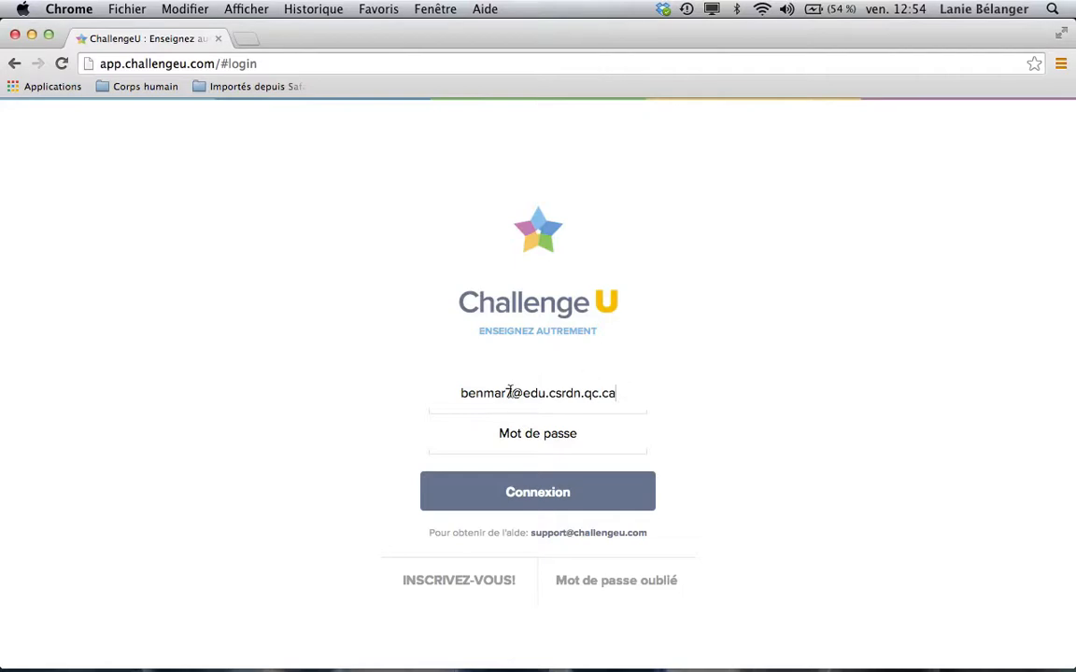
{"action": "left_click_drag", "start_coordinate": [510, 392], "coordinate": [628, 396]}
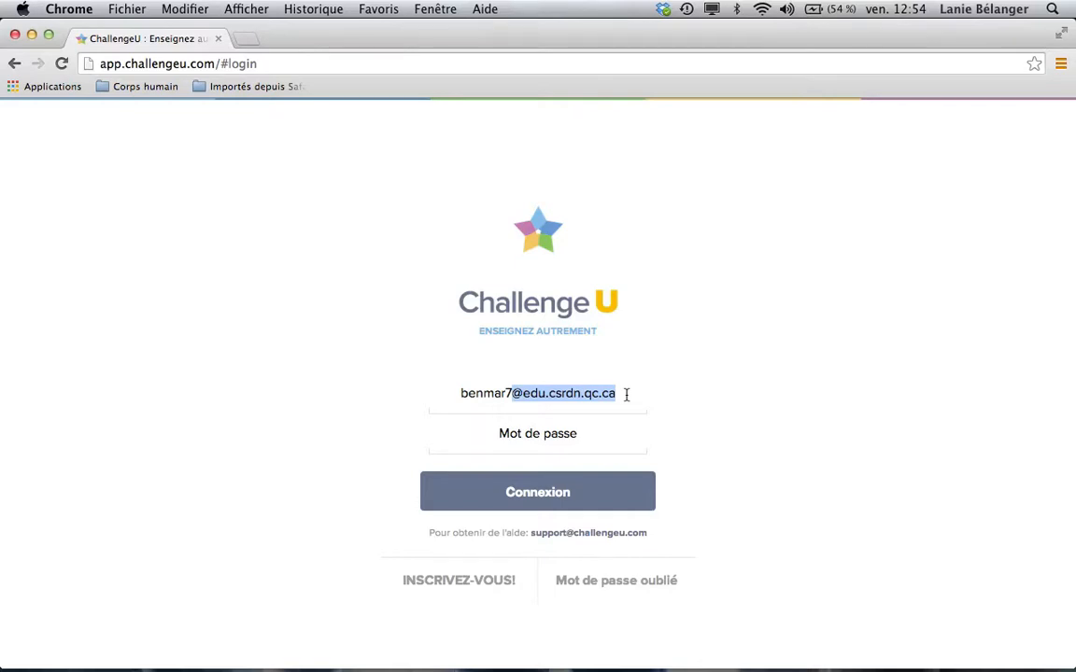
Step: Sign in with the account password, then open the student's profile showing 0 abonnés
{"action": "left_click", "coordinate": [563, 432]}
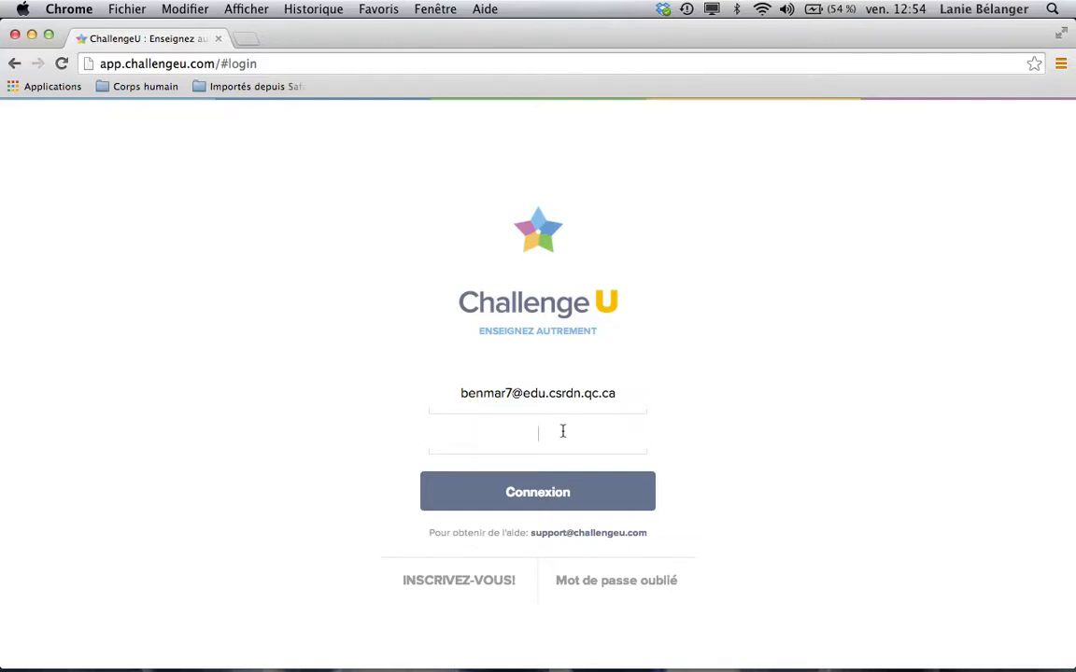
{"action": "type", "text": "••••••"}
{"action": "left_click", "coordinate": [558, 500]}
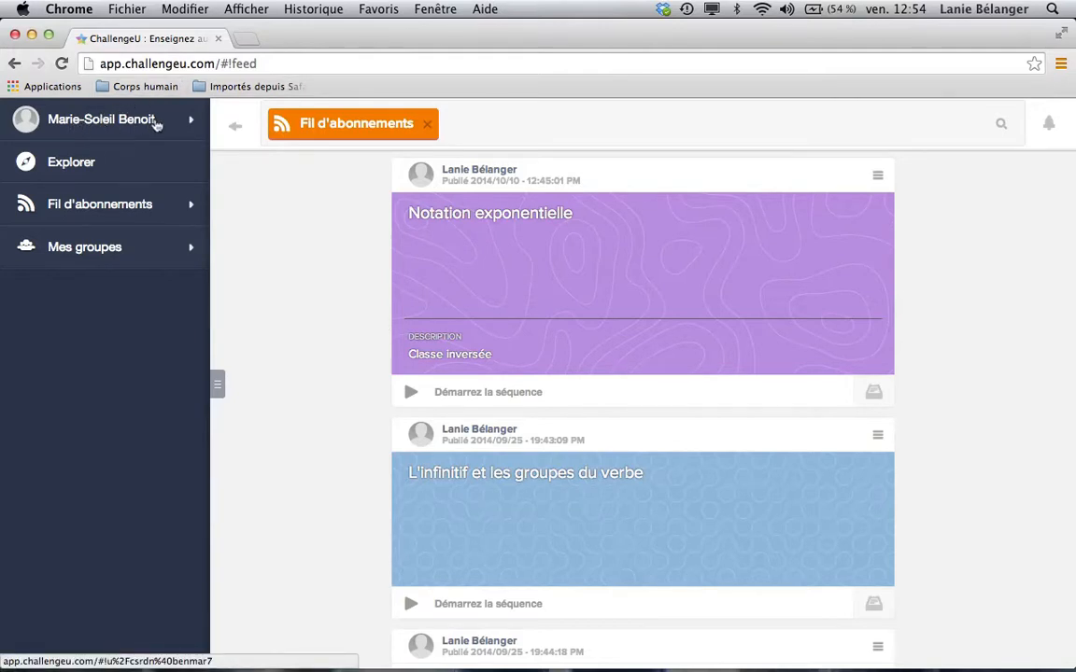
{"action": "left_click", "coordinate": [103, 124]}
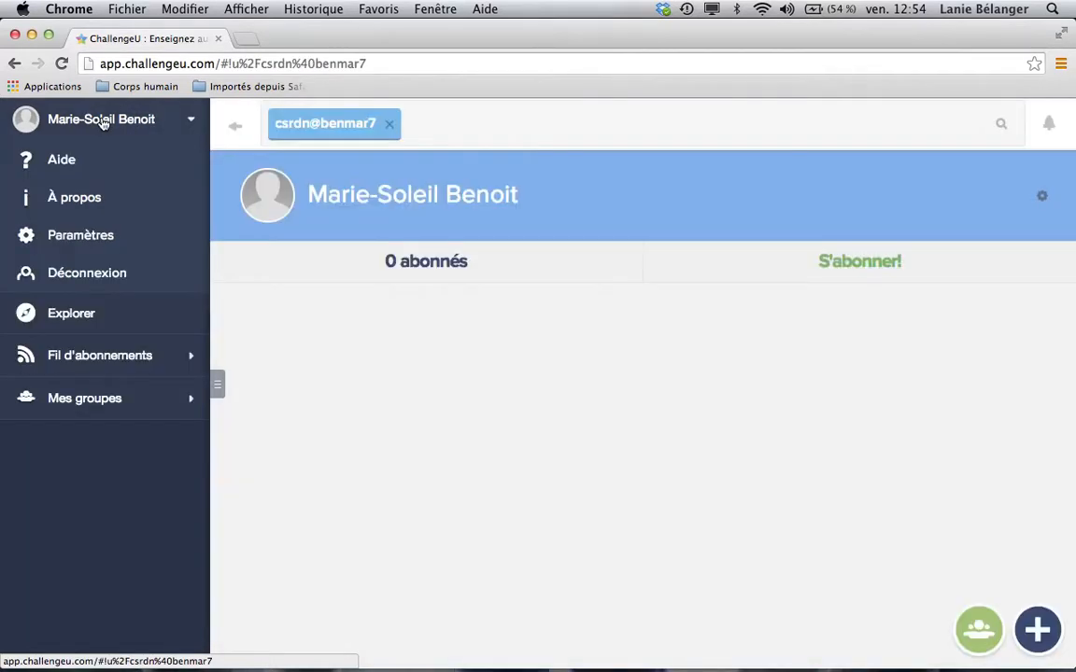
Step: Browse the Aide Challengeu tutorial sequences, such as 'Comment débuter avec ChallengeU'
{"action": "left_click", "coordinate": [64, 162]}
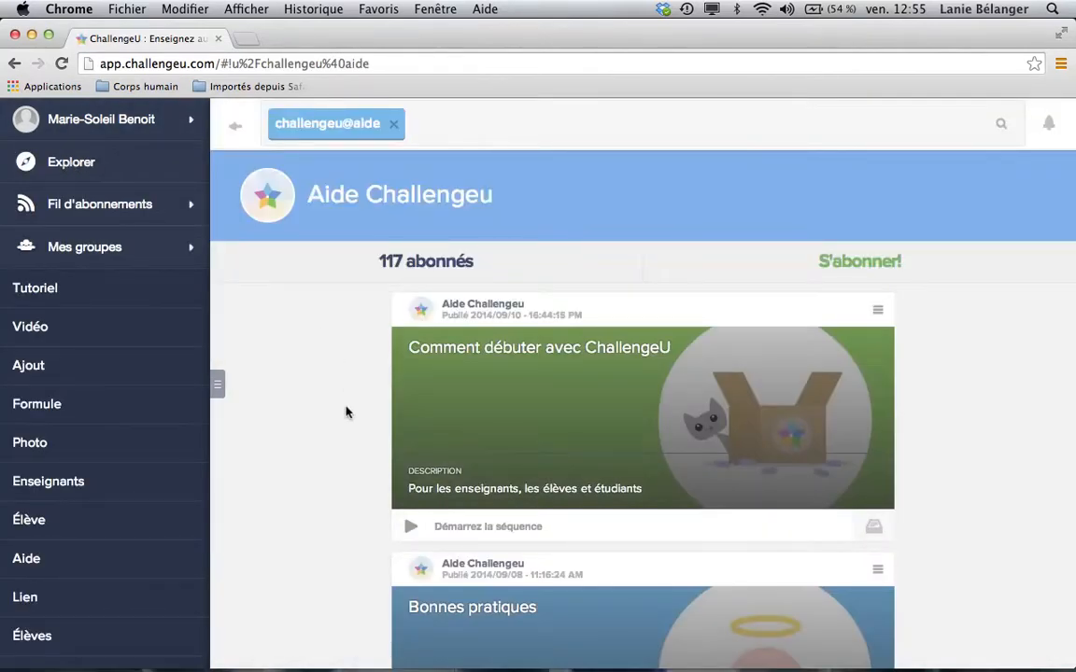
{"action": "scroll", "coordinate": [347, 412], "scroll_direction": "down", "scroll_amount": 5}
{"action": "scroll", "coordinate": [346, 412], "scroll_direction": "down", "scroll_amount": 5}
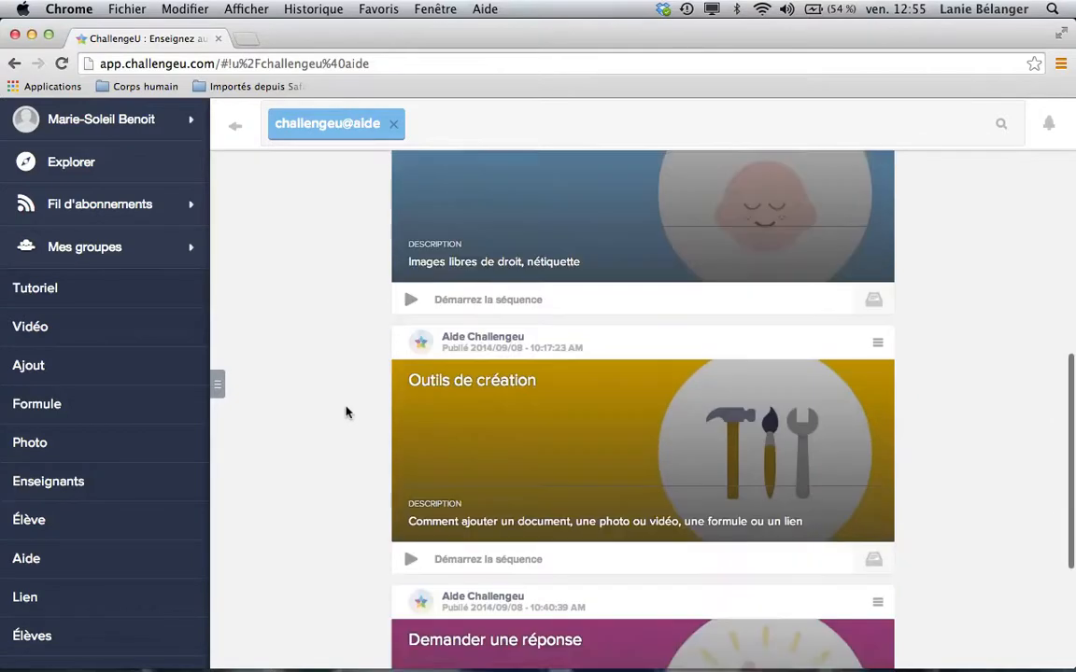
{"action": "scroll", "coordinate": [347, 411], "scroll_direction": "up", "scroll_amount": 10}
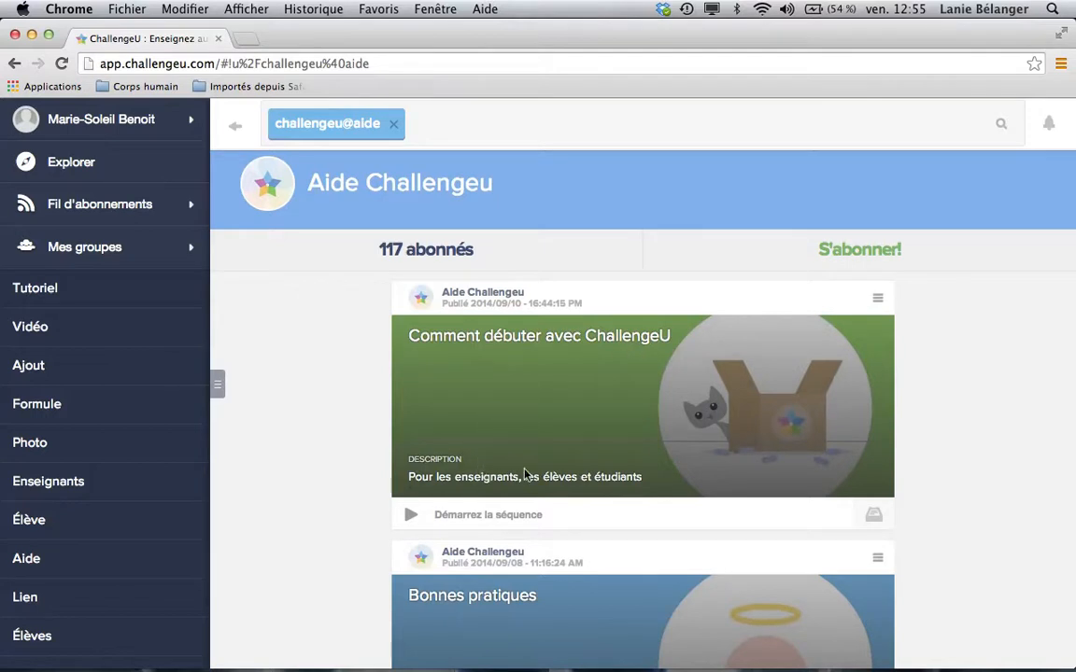
{"action": "scroll", "coordinate": [677, 472], "scroll_direction": "down", "scroll_amount": 3}
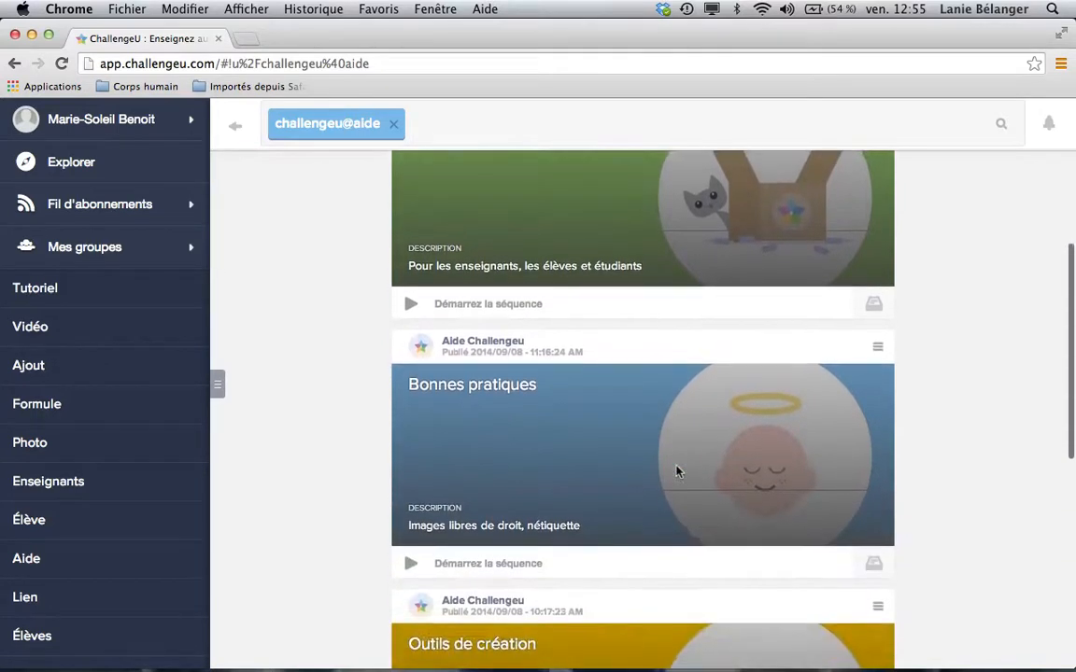
{"action": "scroll", "coordinate": [549, 487], "scroll_direction": "down", "scroll_amount": 2}
{"action": "scroll", "coordinate": [537, 497], "scroll_direction": "down", "scroll_amount": 2}
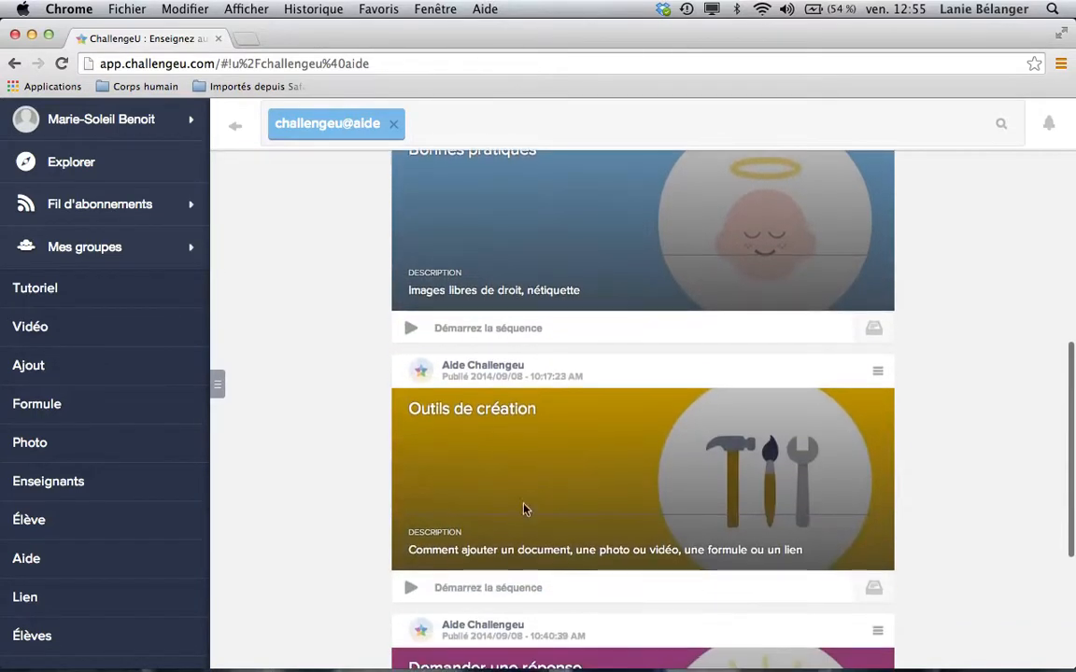
{"action": "scroll", "coordinate": [636, 488], "scroll_direction": "down", "scroll_amount": 3}
{"action": "scroll", "coordinate": [628, 535], "scroll_direction": "up", "scroll_amount": 10}
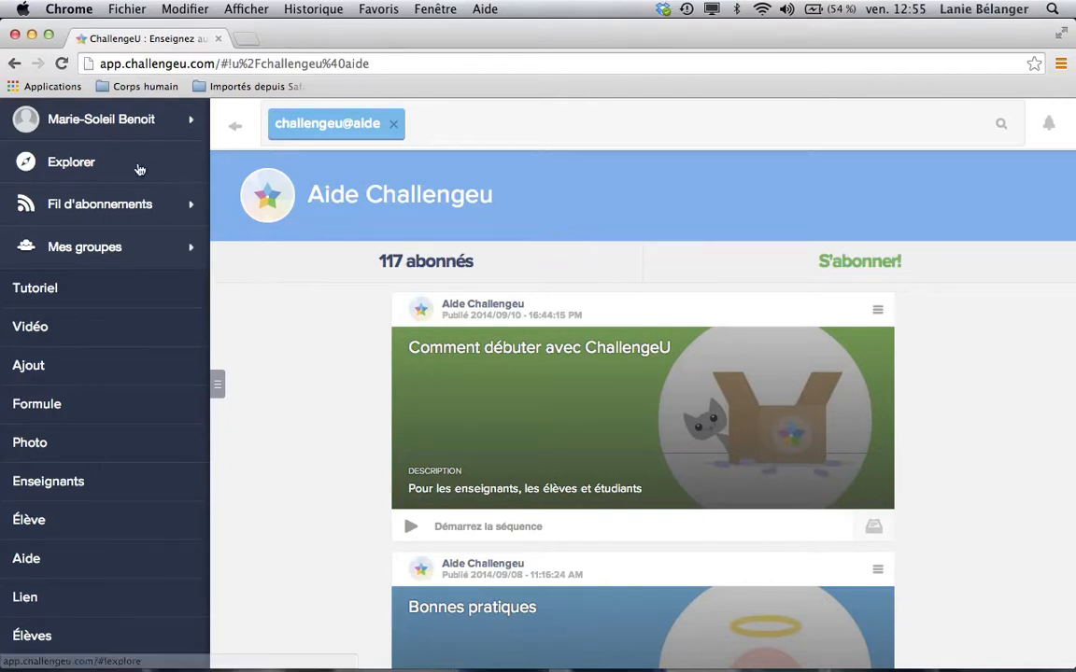
Step: Check Paramètres and the profile, then view Fil d'abonnements with group 502's sequences
{"action": "left_click", "coordinate": [131, 131]}
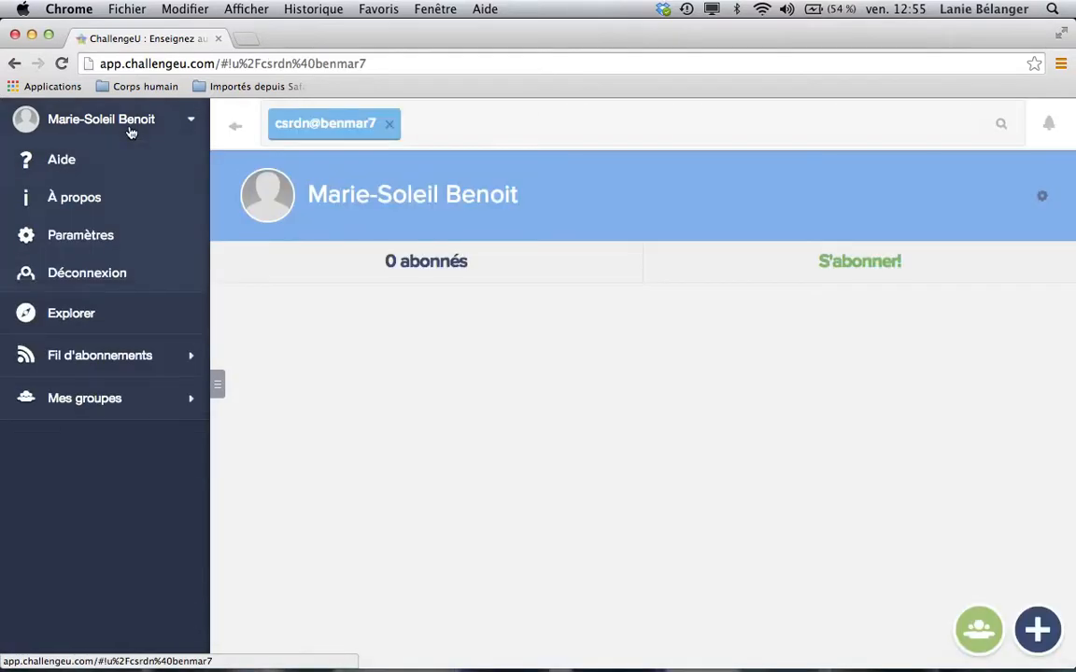
{"action": "left_click", "coordinate": [71, 233]}
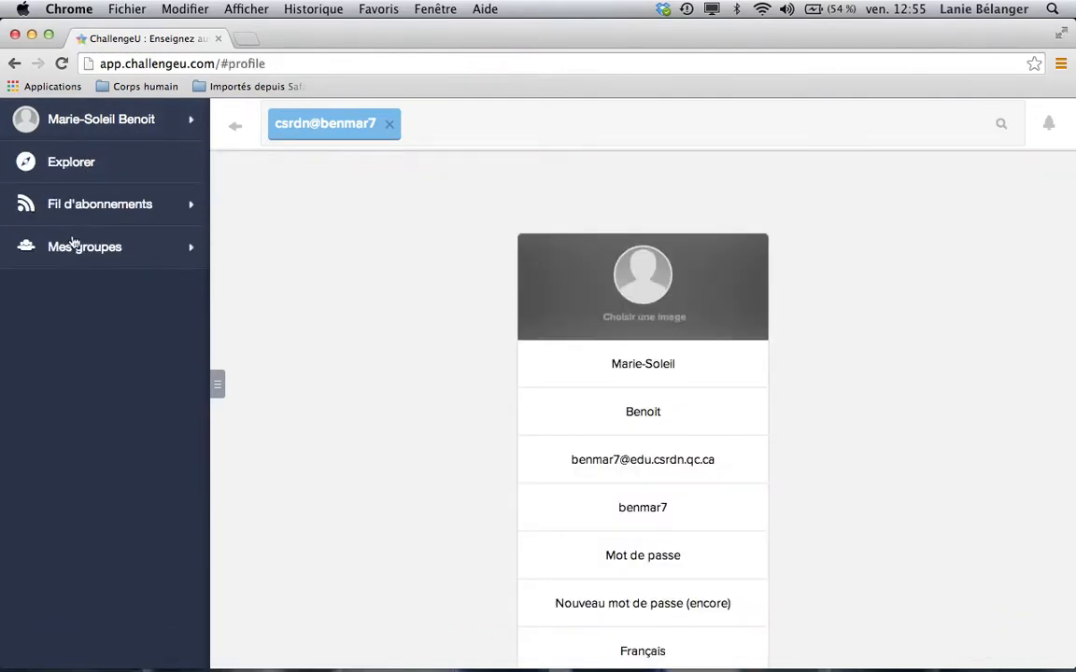
{"action": "left_click", "coordinate": [108, 125]}
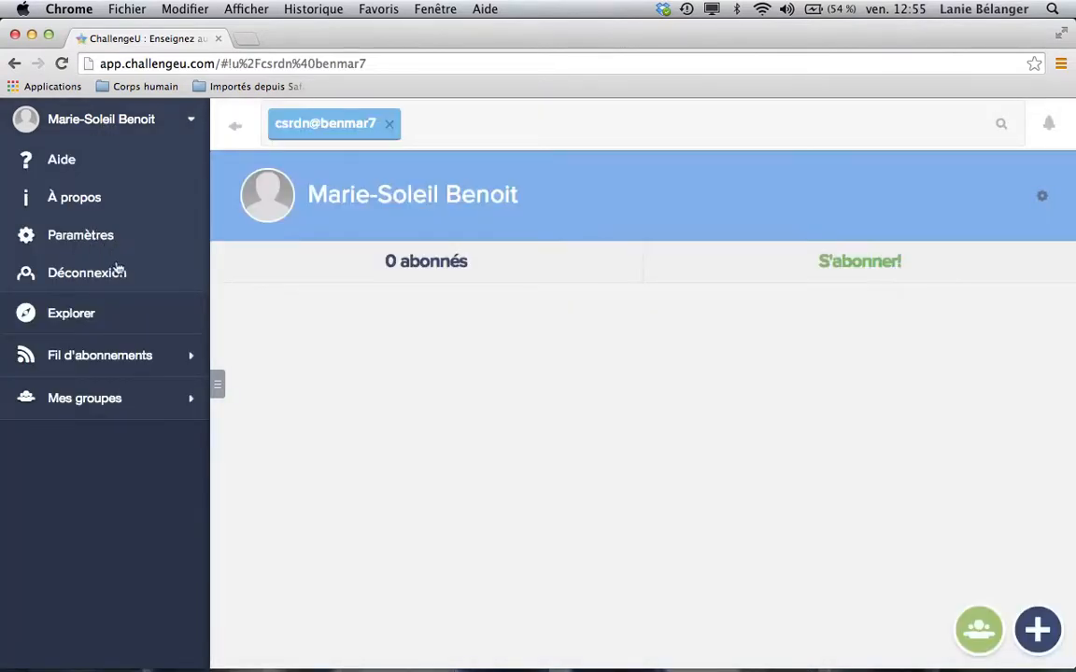
{"action": "left_click", "coordinate": [128, 356]}
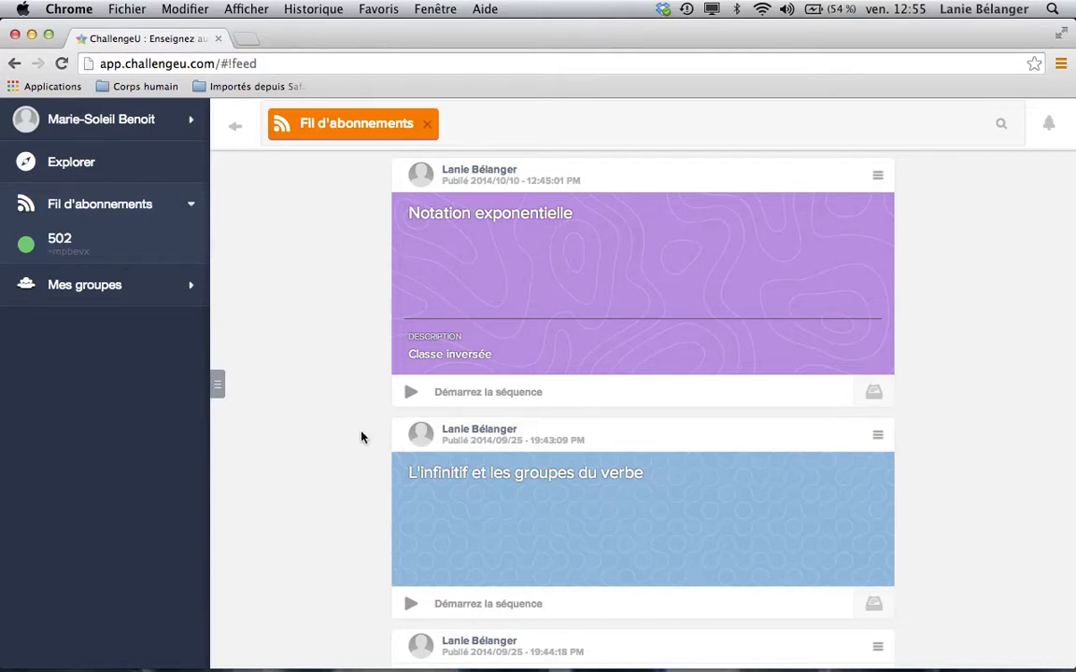
{"action": "scroll", "coordinate": [324, 461], "scroll_direction": "down", "scroll_amount": 5}
{"action": "scroll", "coordinate": [324, 461], "scroll_direction": "up", "scroll_amount": 5}
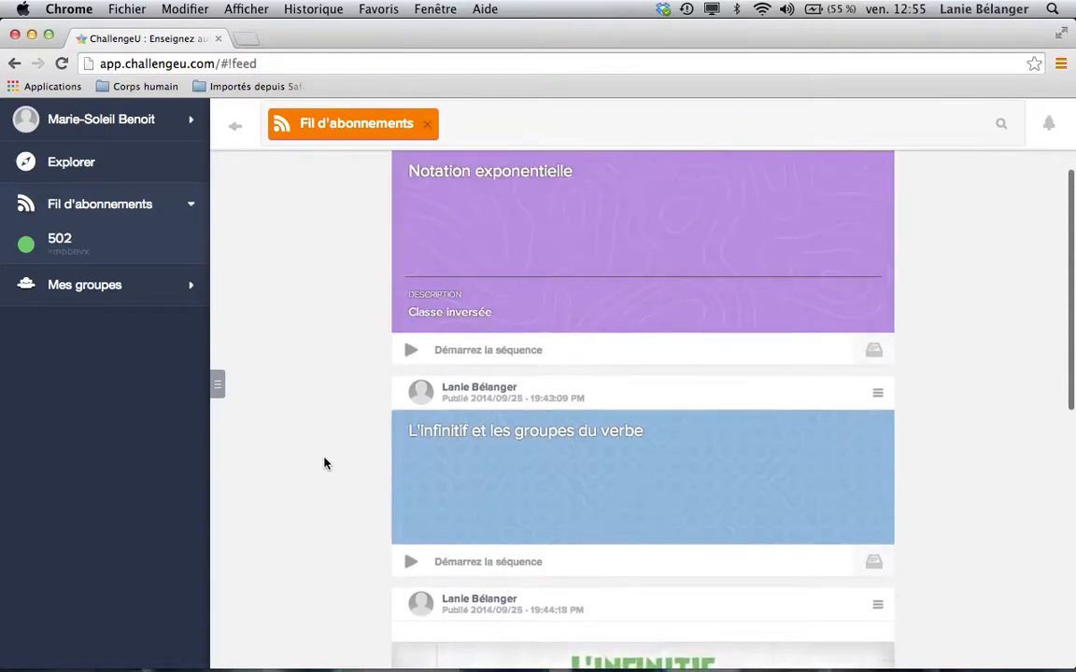